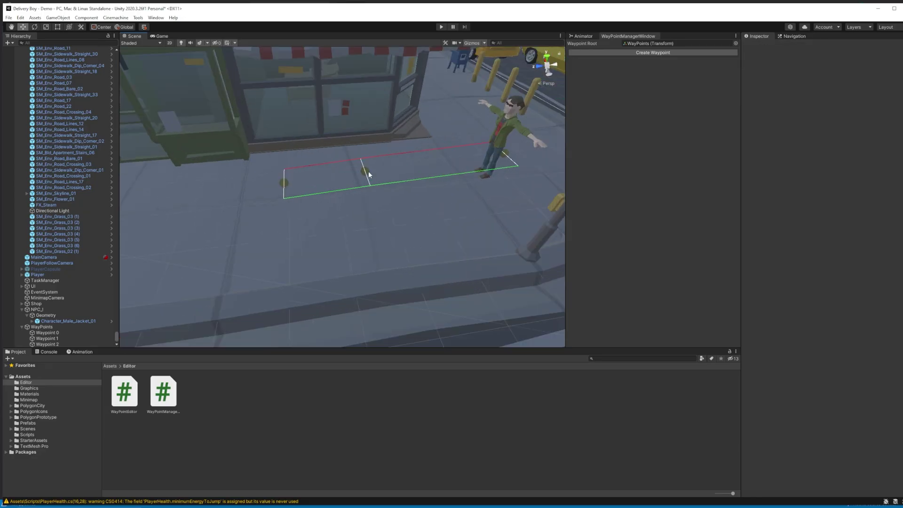
- Pull the middle waypoint toward the curb to bend the walking path, and select Waypoint 0 at the path's end
scroll(419, 210, up, 6)
scroll(456, 240, down, 8)
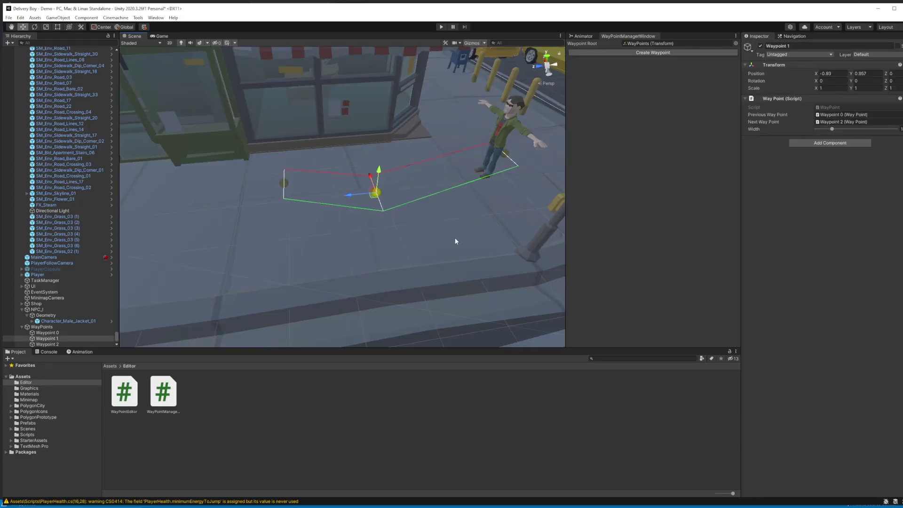
click(304, 192)
click(301, 191)
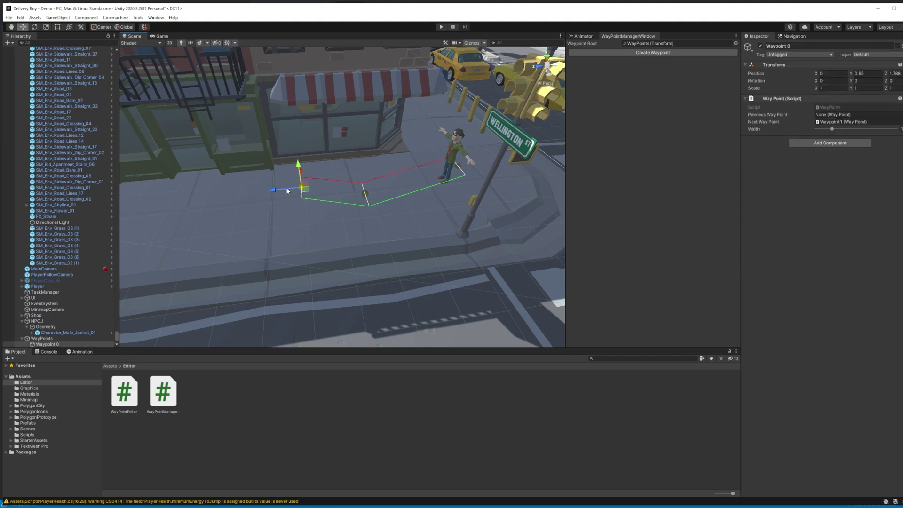
click(473, 300)
click(365, 196)
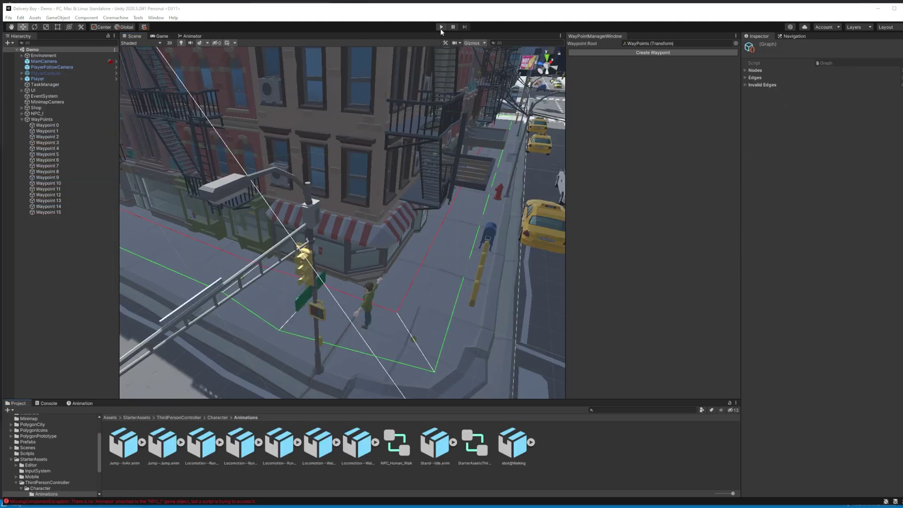
- Run the game and walk the player over the crosswalk and down the sidewalk alongside the walking NPC
click(441, 27)
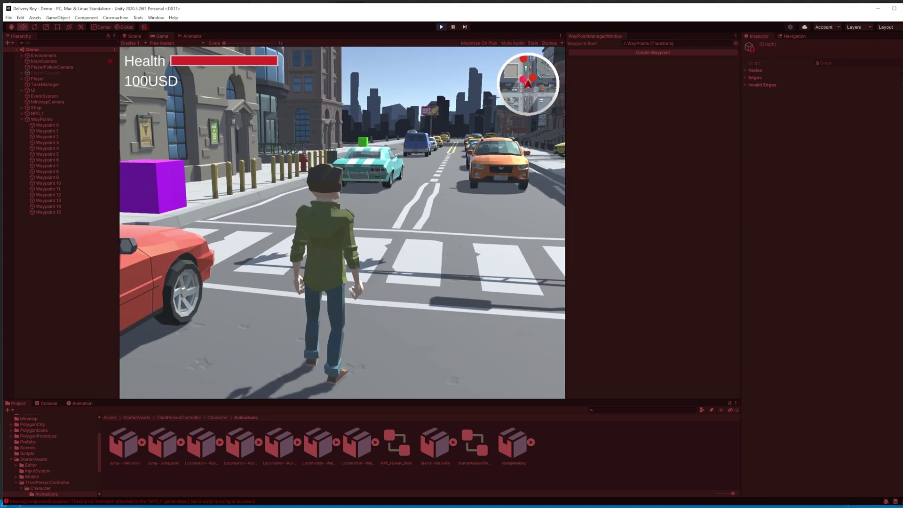
key(w)
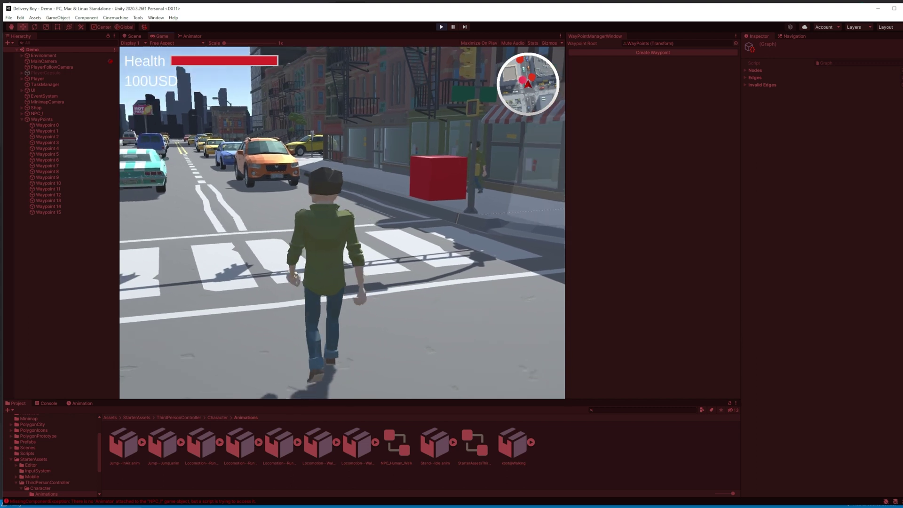
key(w)
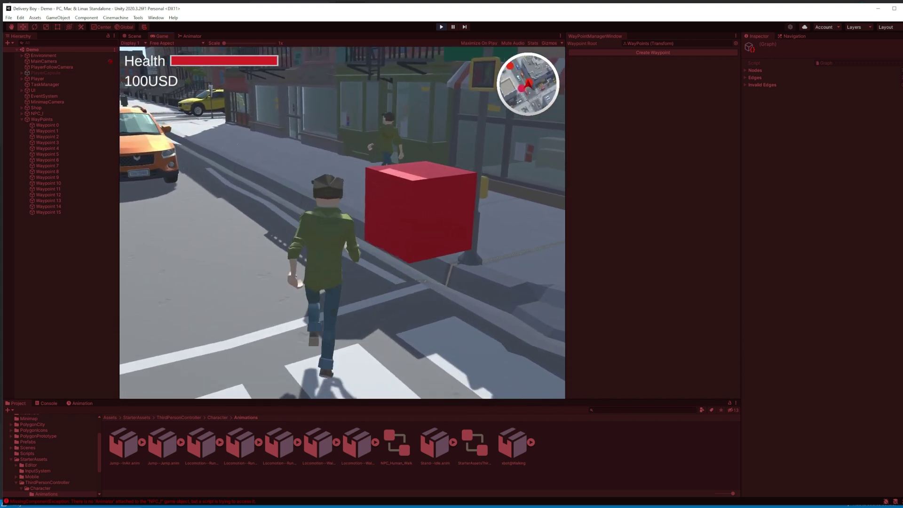
key(w)
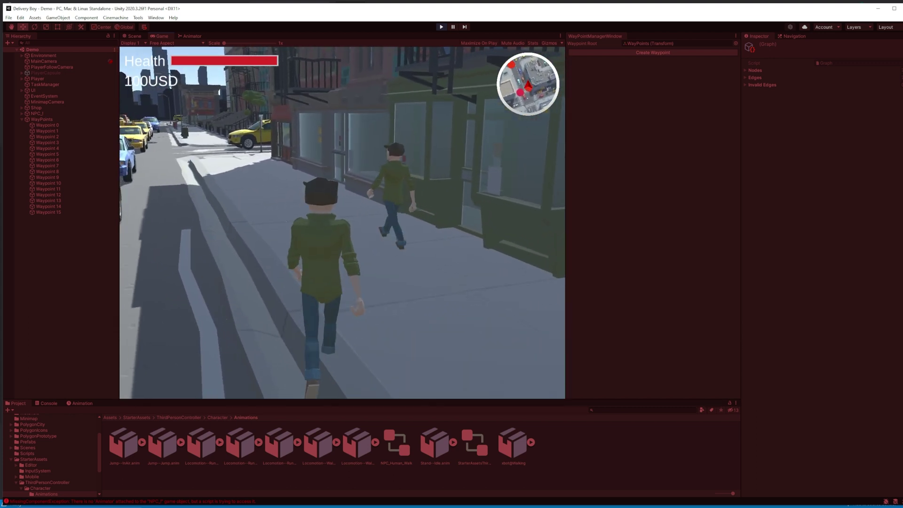
key(w)
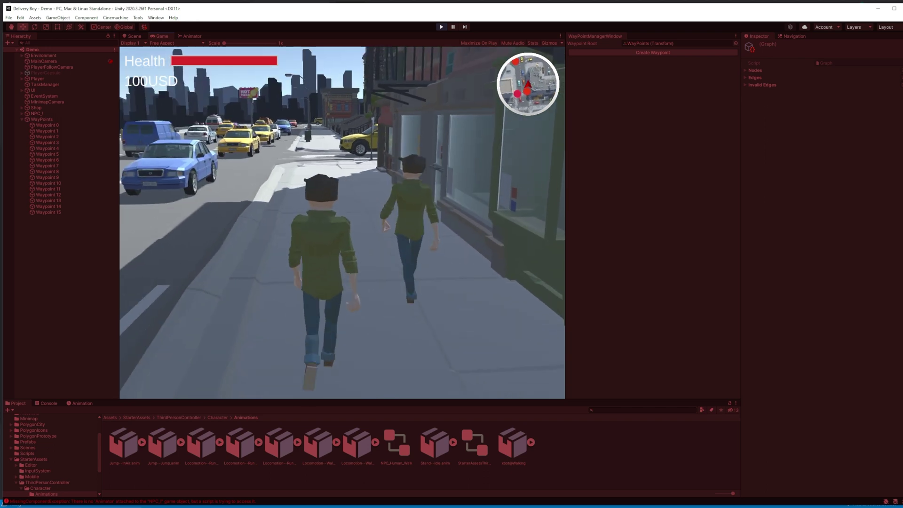
key(w)
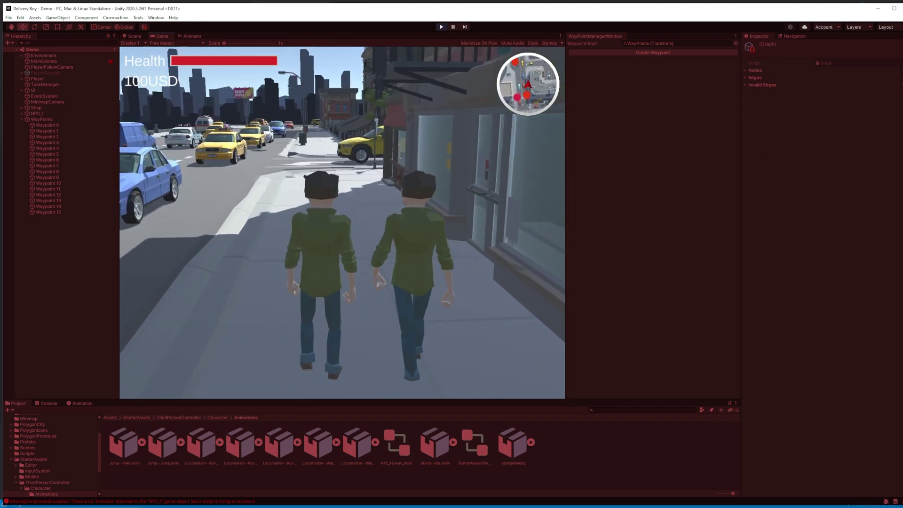
key(w)
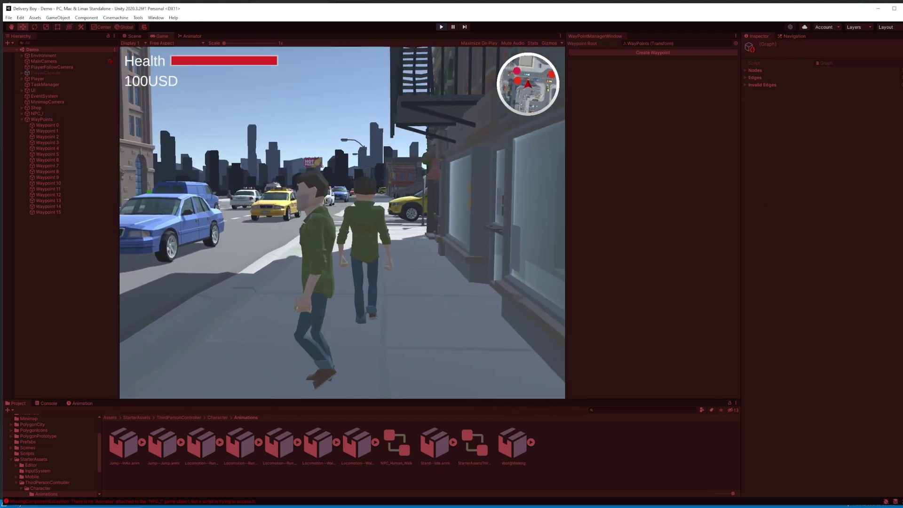
key(w)
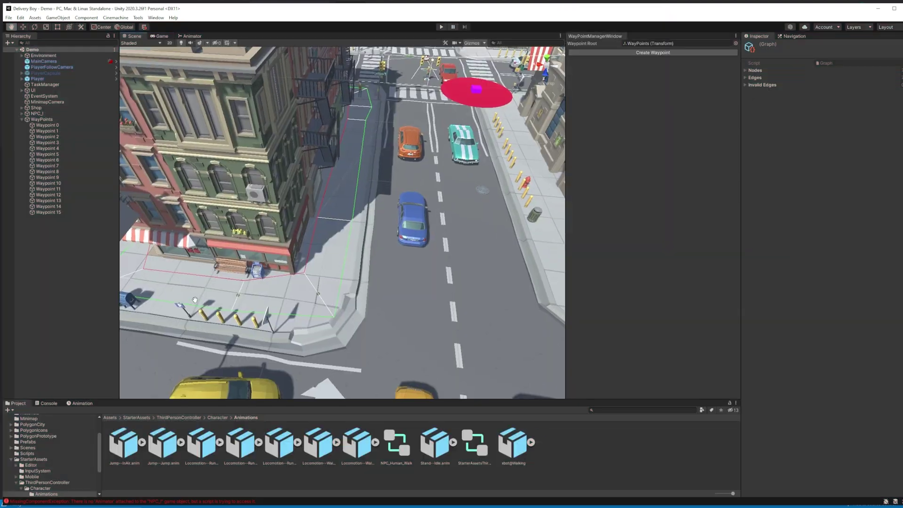
click(287, 309)
click(303, 337)
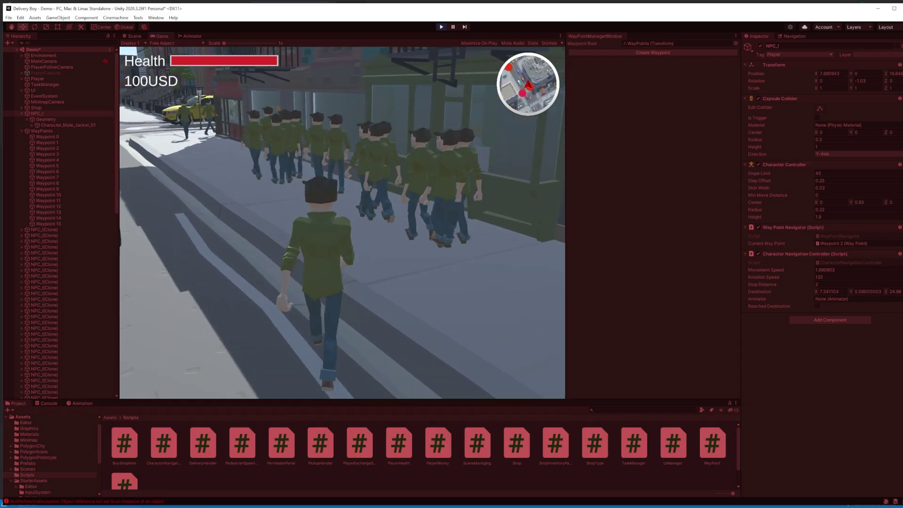
- Walk the player beside the spawned NPC crowd and examine how the NPCs follow the waypoint path along the sidewalks
key(w)
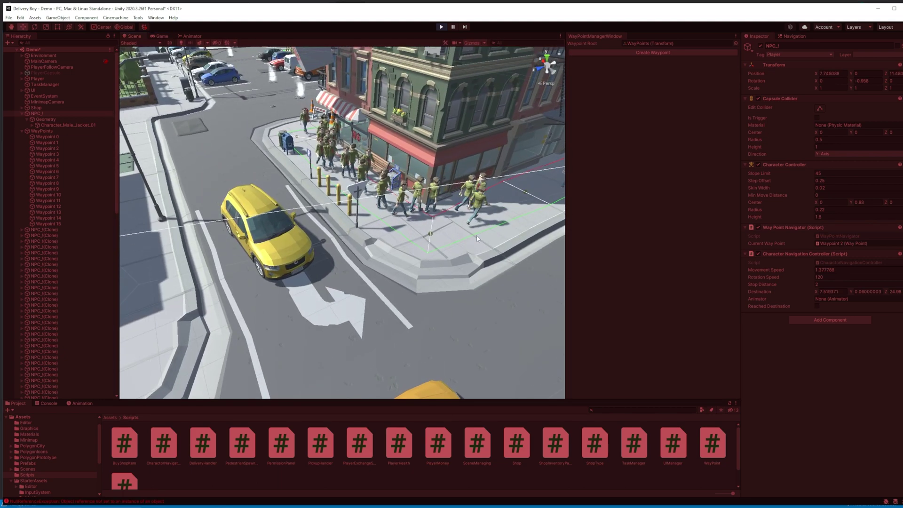
middle_drag(477, 238, 410, 254)
scroll(370, 253, up, 6)
middle_drag(329, 261, 295, 276)
scroll(340, 255, down, 2)
scroll(373, 247, up, 2)
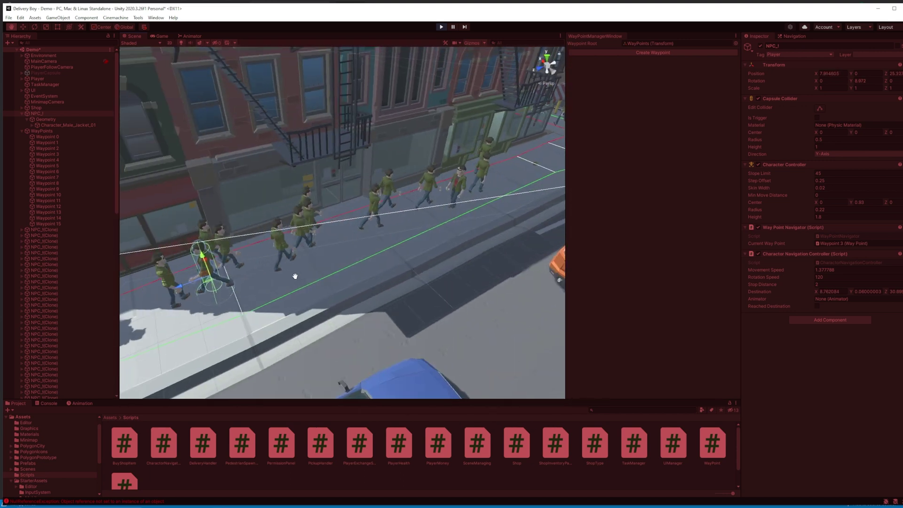
scroll(391, 246, up, 5)
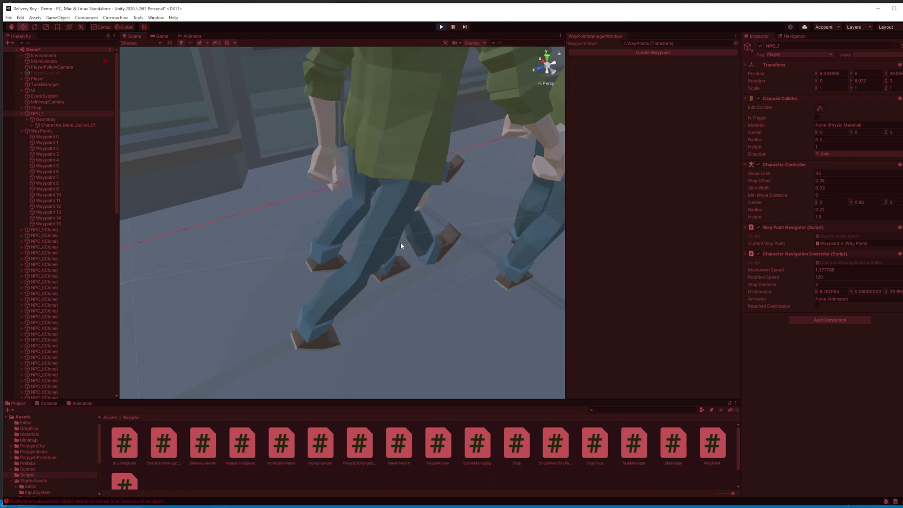
scroll(401, 246, down, 4)
right_drag(433, 217, 427, 199)
middle_drag(427, 198, 411, 226)
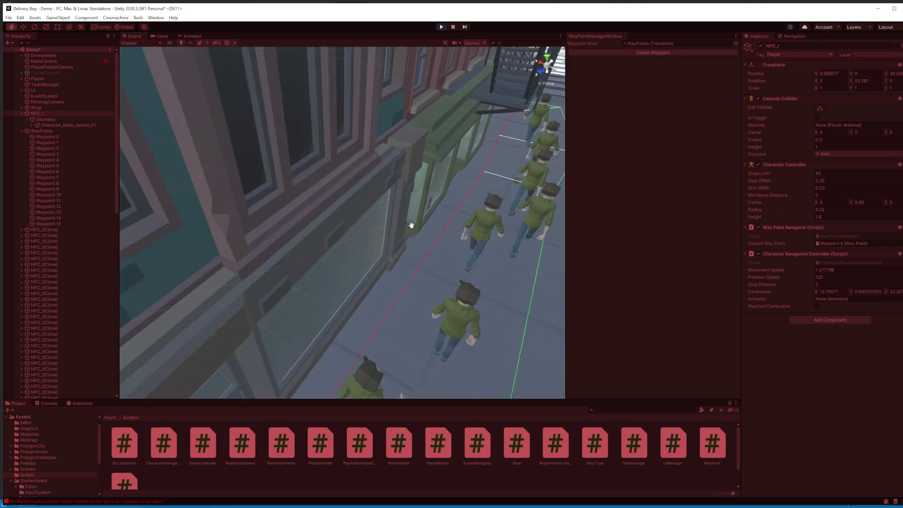
scroll(411, 225, down, 3)
scroll(402, 223, down, 6)
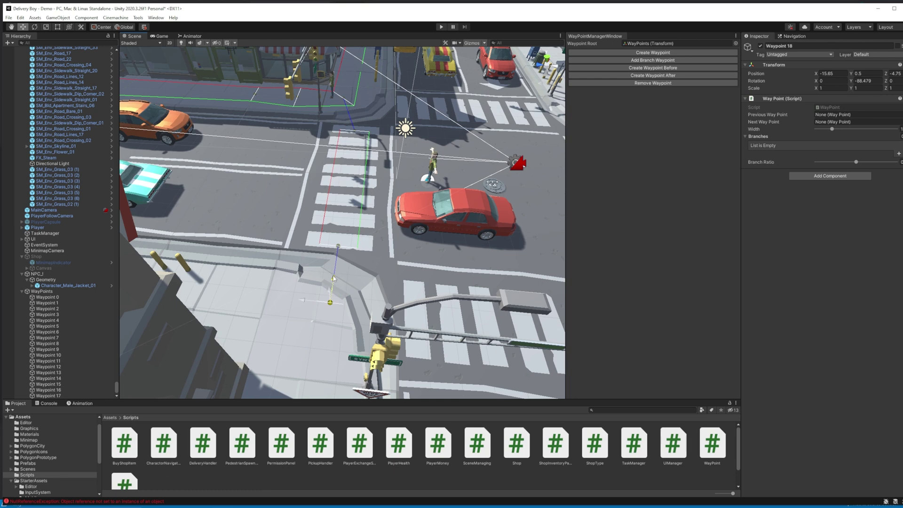
- Place Waypoint 18 on the sidewalk corner past the crosswalk, rotate it to about -43° around Y and widen it
scroll(367, 235, down, 4)
scroll(367, 207, up, 4)
drag(352, 211, 367, 199)
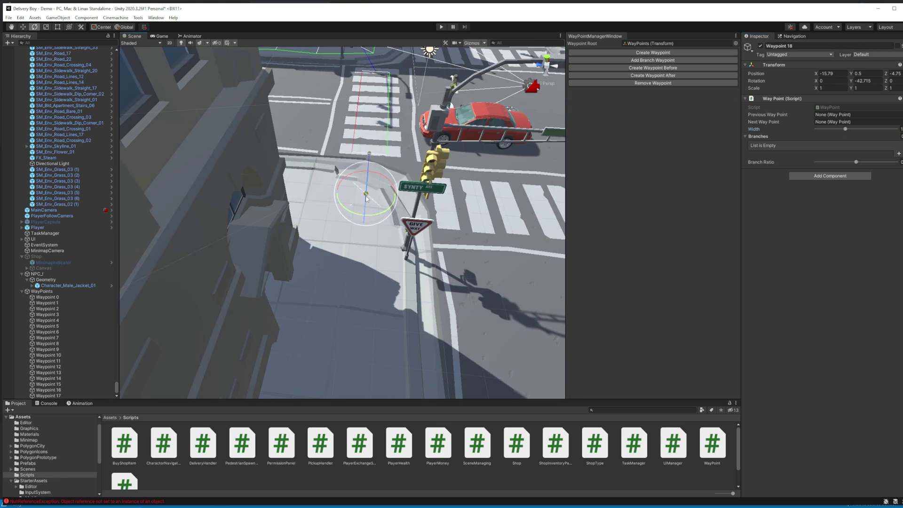
- Create Waypoint 19 after Waypoint 18, move it down the street to the Hot Pizza sign corner and widen it
click(653, 52)
scroll(310, 331, down, 10)
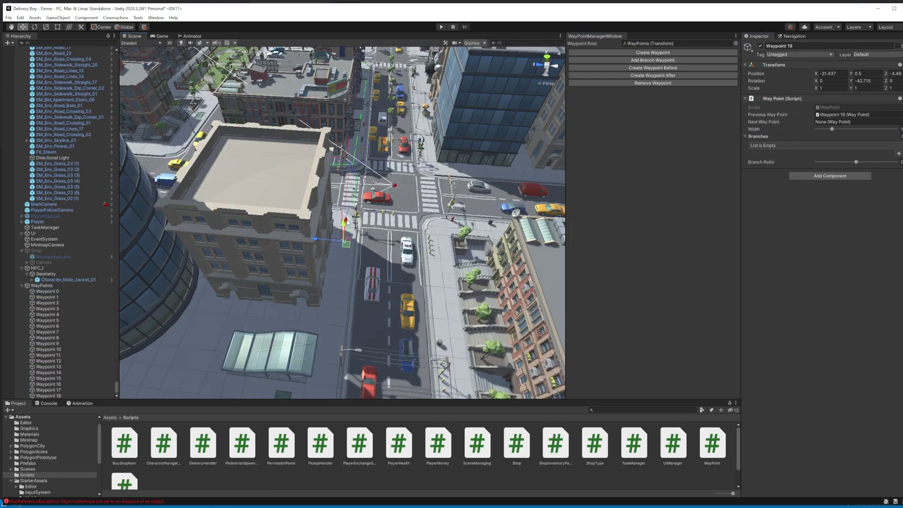
middle_drag(310, 331, 452, 282)
drag(352, 192, 301, 244)
scroll(458, 286, up, 10)
scroll(457, 286, down, 5)
drag(832, 128, 870, 129)
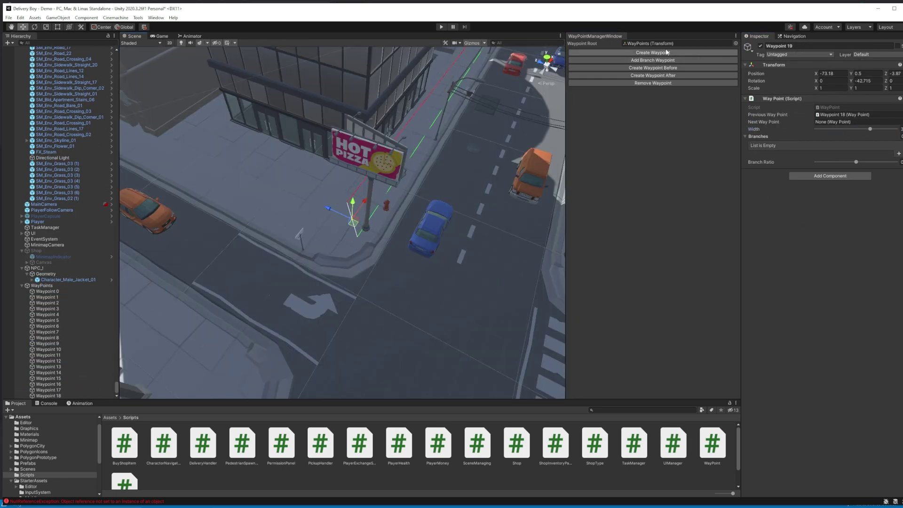
- Add Waypoints 20 to 22 around the far side of the block, rotating the path to about 90° beside the roadworks
click(666, 52)
key(f)
click(653, 53)
key(w)
key(e)
drag(358, 287, 586, 328)
key(w)
scroll(392, 251, up, 5)
drag(403, 234, 155, 301)
middle_drag(188, 301, 428, 294)
key(e)
drag(326, 342, 326, 342)
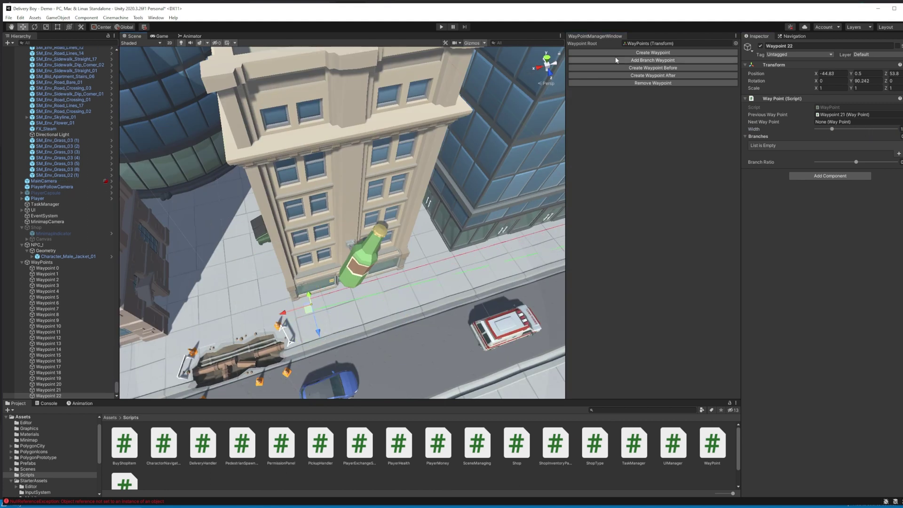
- Add Waypoints 23 to 26 past the roadworks and around the corner to the subway entrance, rotating the last to about 183°
click(653, 52)
key(f)
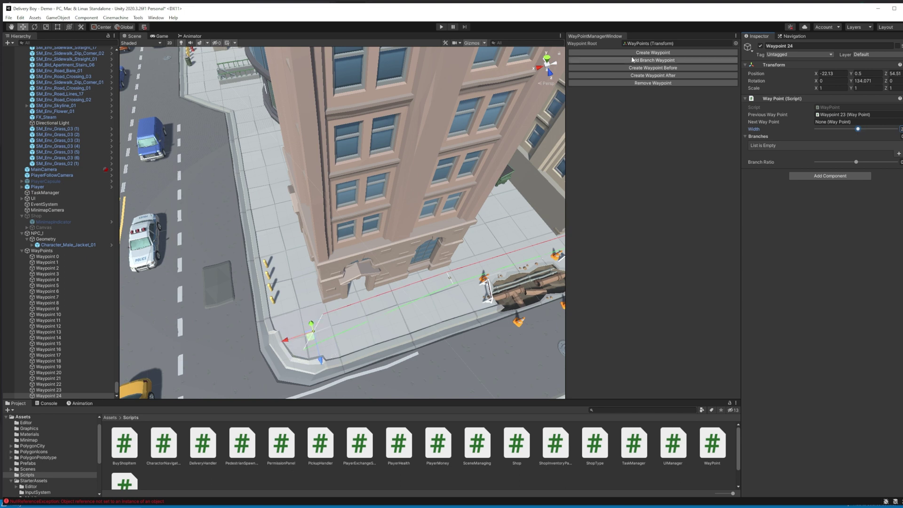
click(652, 52)
key(f)
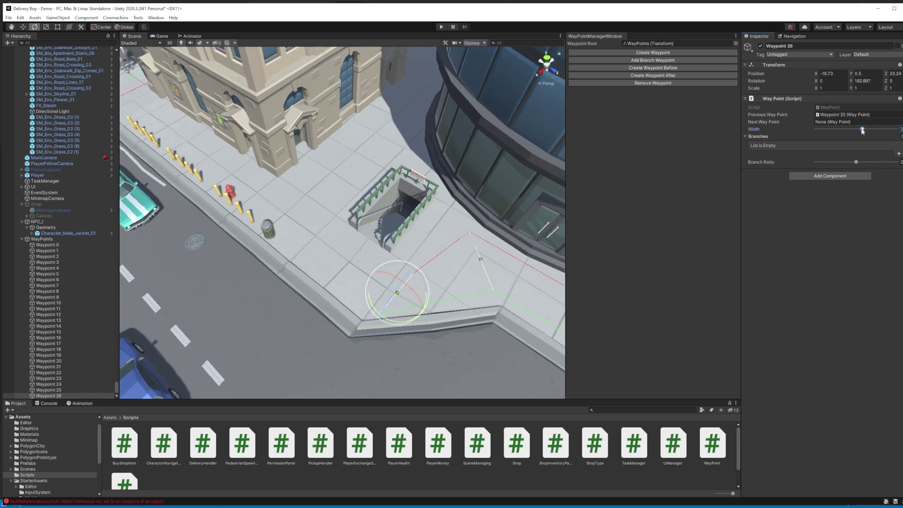
- Continue the path to the popcorn sign corner, placing Waypoint 28 at about X -15.6 and widening it slightly
drag(412, 306, 336, 263)
drag(294, 265, 313, 247)
middle_drag(329, 244, 335, 323)
drag(142, 223, 129, 212)
middle_drag(155, 188, 301, 301)
drag(291, 304, 268, 325)
drag(832, 129, 842, 129)
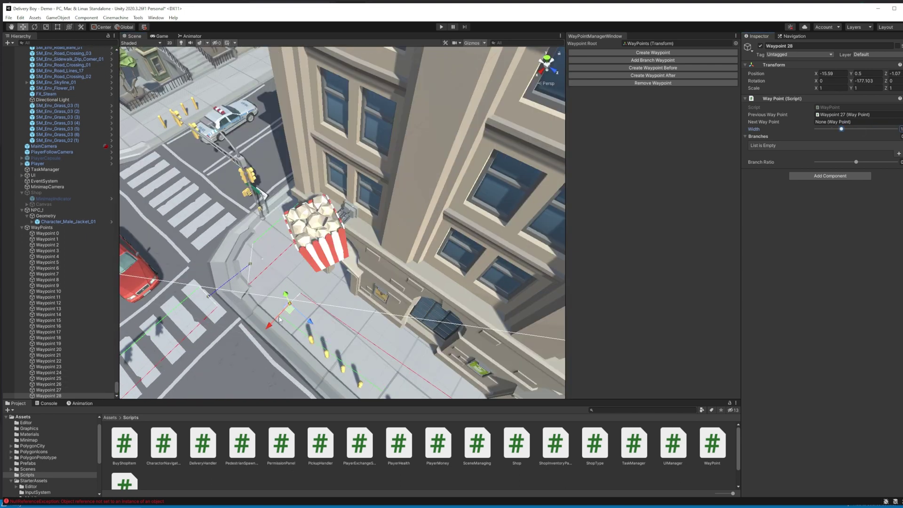
- Close the second block's waypoint loop by assigning the missing previous and next waypoint references at its ends
click(902, 114)
click(300, 292)
click(902, 122)
double_click(737, 248)
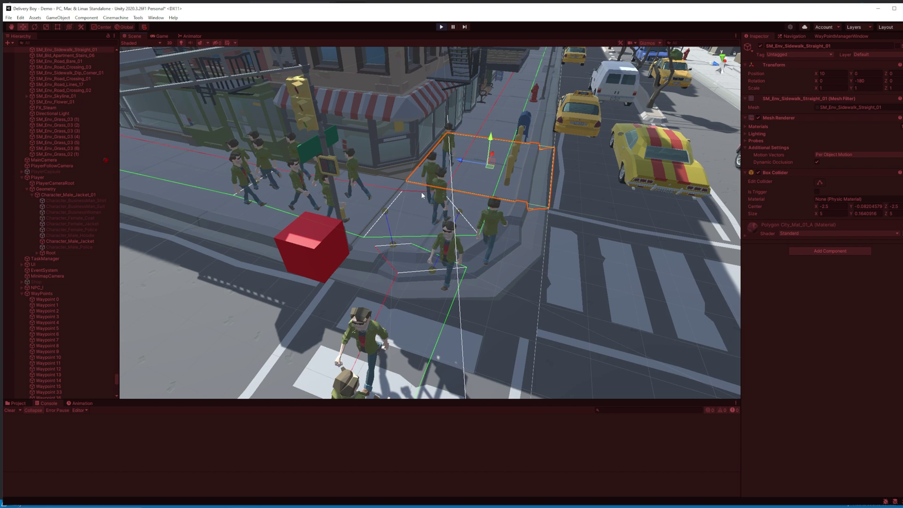
- Examine in the running scene how the NPCs branch off over the crosswalk and around the neighbouring streets
scroll(422, 196, down, 4)
middle_drag(485, 328, 476, 244)
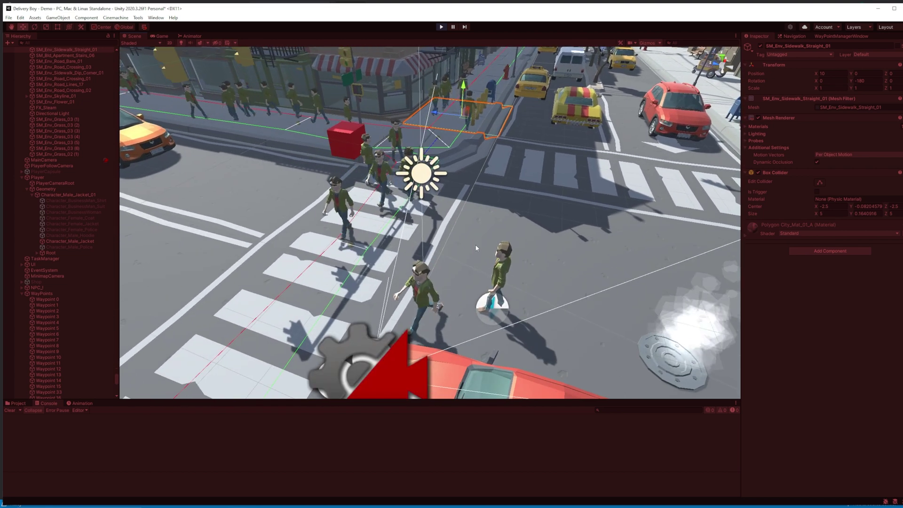
scroll(388, 287, up, 5)
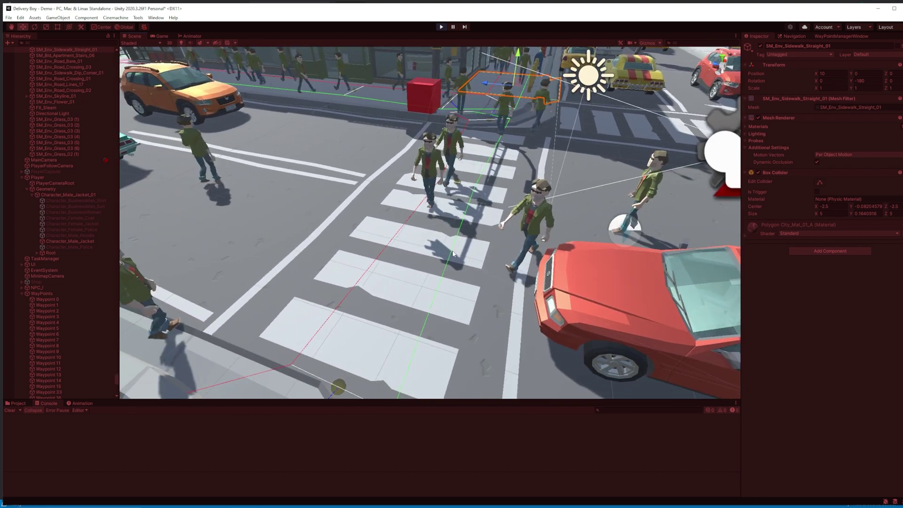
scroll(295, 196, down, 4)
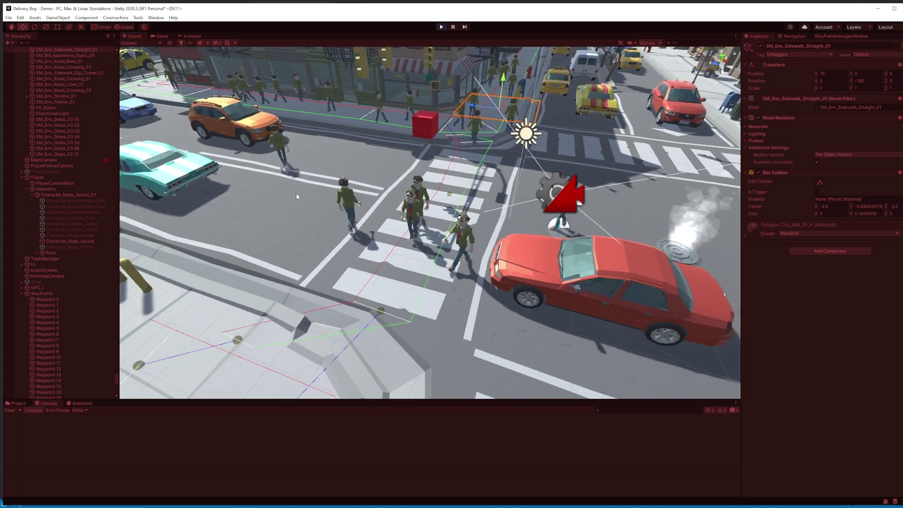
middle_drag(281, 199, 158, 226)
right_drag(325, 131, 203, 157)
middle_drag(257, 163, 210, 244)
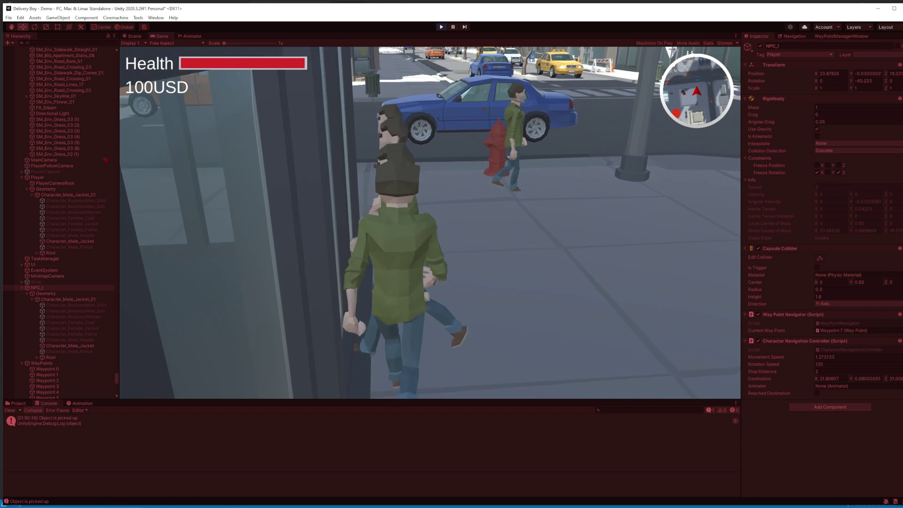
- Walk the player back and forth in the running game to test its movement around the NPCs
key(s)
key(w)
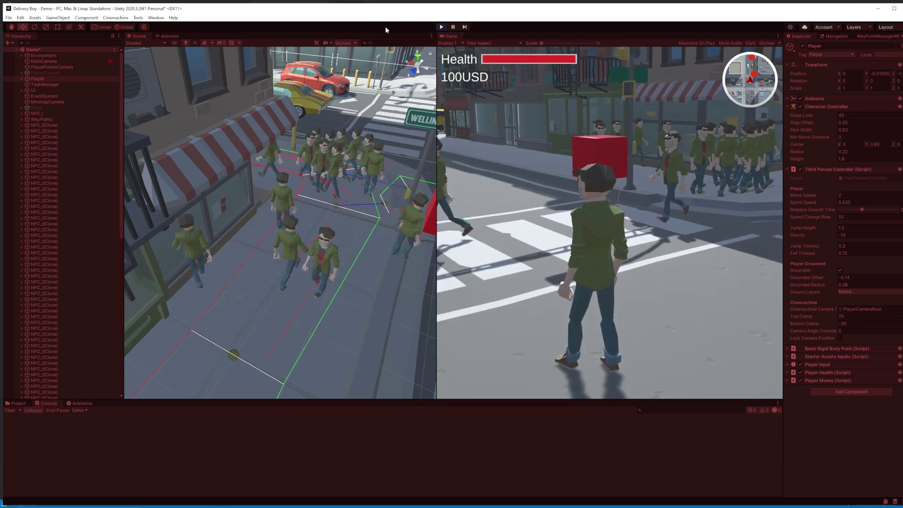
key(w)
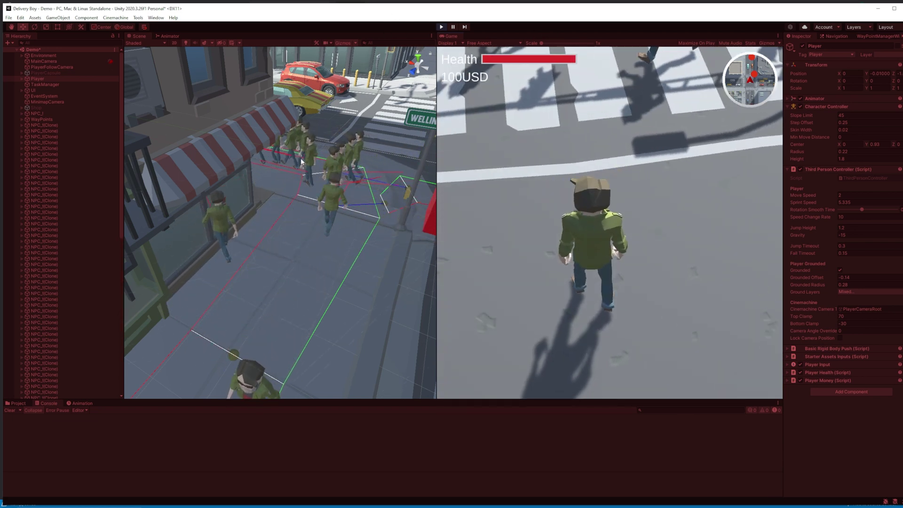
- Examine the NPCs around the player at the intersection and select a spawned NPC clone for inspection
scroll(301, 161, down, 5)
scroll(329, 193, up, 4)
middle_drag(343, 208, 318, 220)
scroll(301, 206, down, 2)
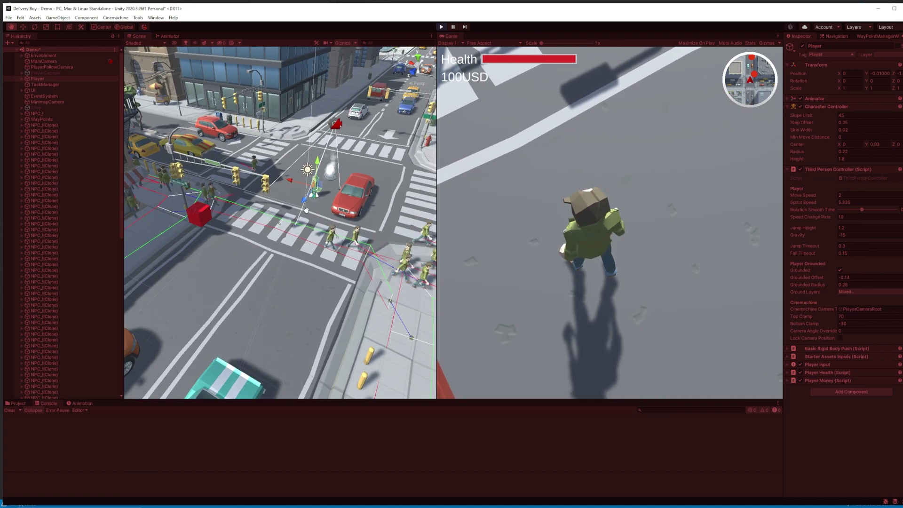
scroll(308, 214, down, 2)
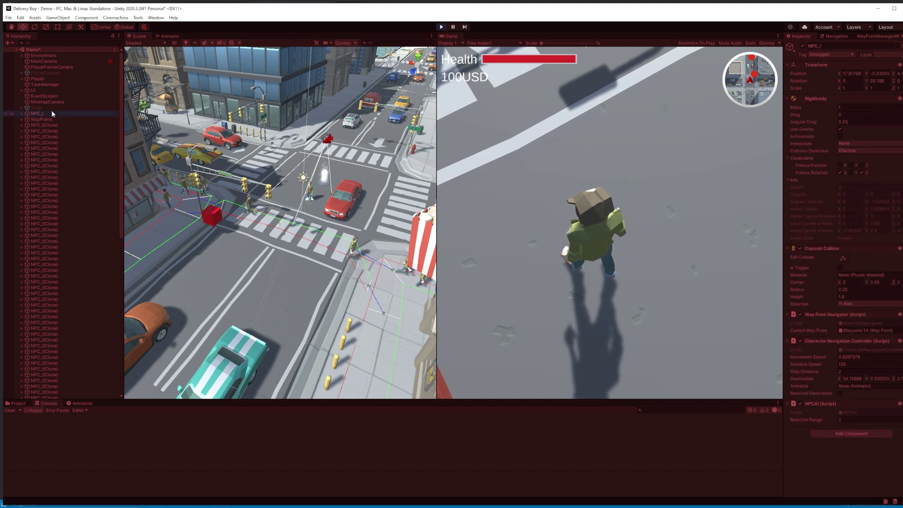
click(51, 144)
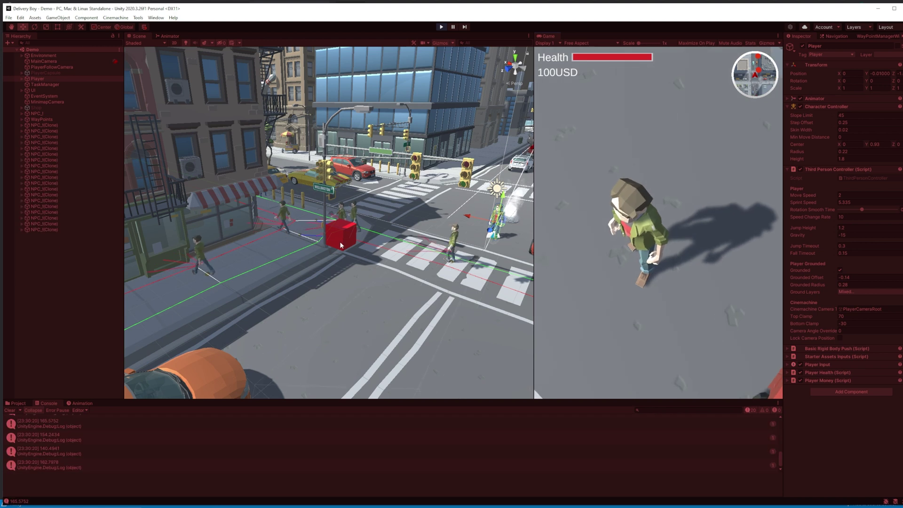
- Examine the pedestrian crowd around the red cube and the crosswalk up close and from afar
scroll(394, 257, up, 6)
scroll(395, 257, down, 5)
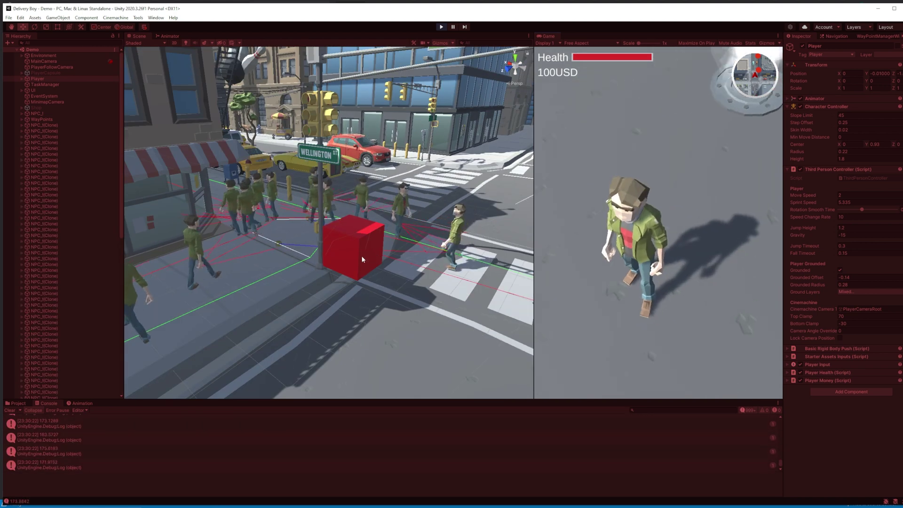
scroll(362, 261, down, 5)
scroll(411, 277, up, 8)
scroll(404, 274, down, 8)
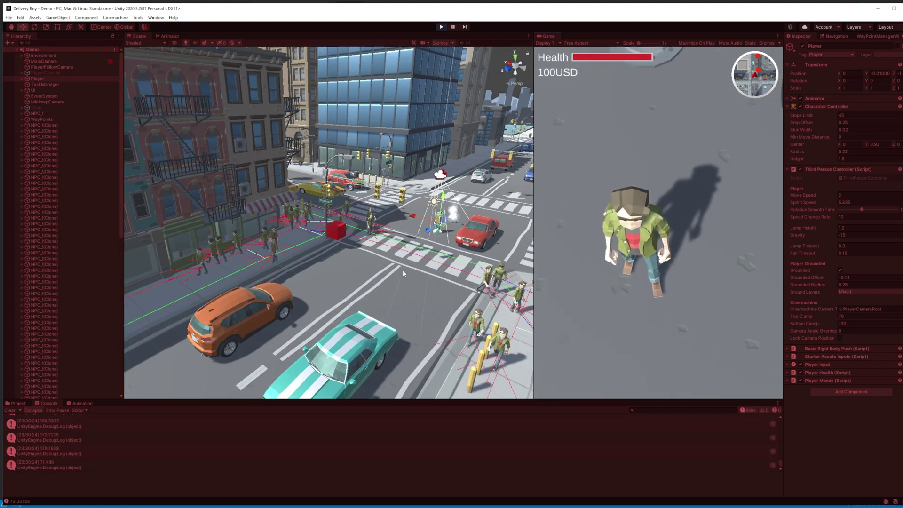